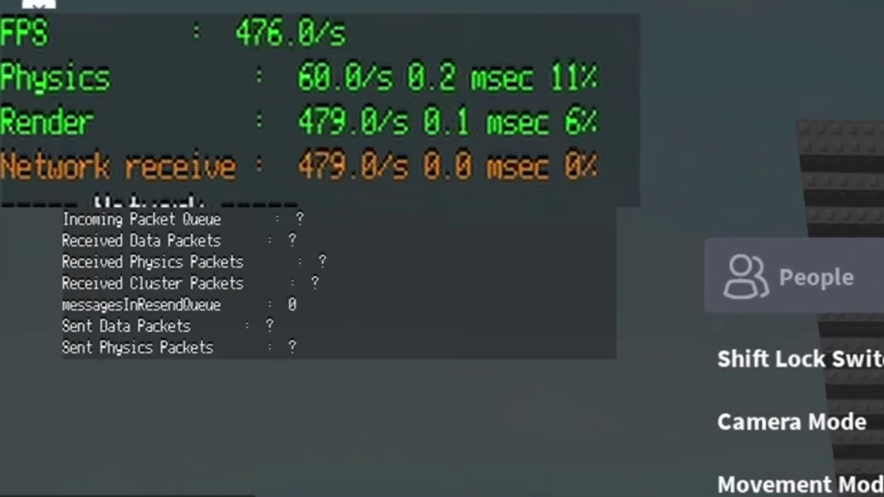
Step: Dismiss Roblox's in-game settings menu with Esc to resume play
key(Escape)
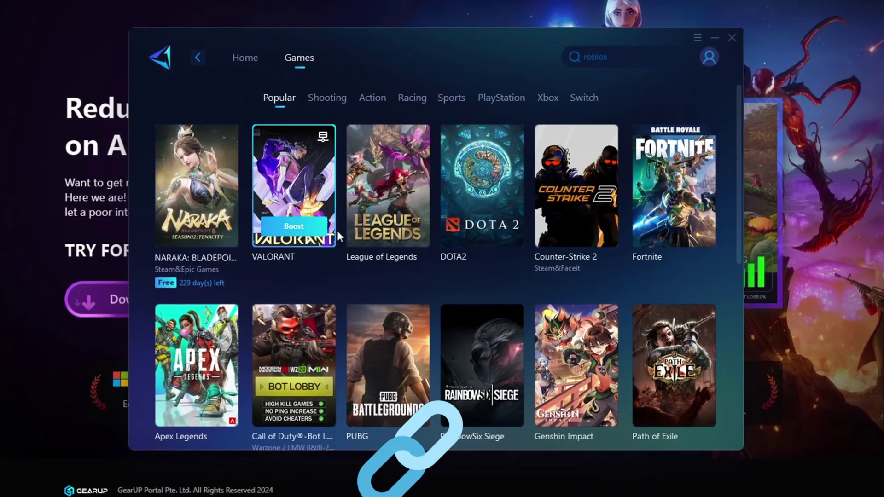
Step: Scroll GearUP's Games grid to the Roblox tile and bring up the 'roblox' search suggestions
scroll(446, 206, down, 5)
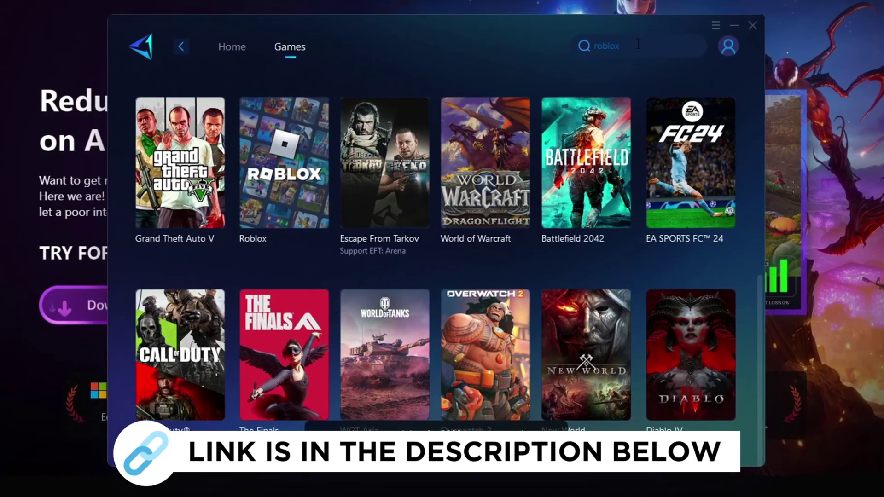
click(638, 44)
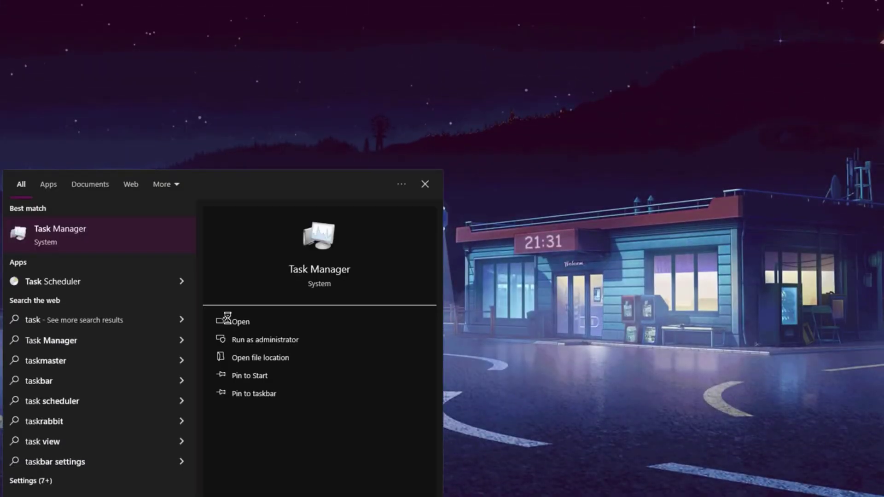
Step: Open Task Manager and bring up the file properties of the Roblox Game Client process
key(Return)
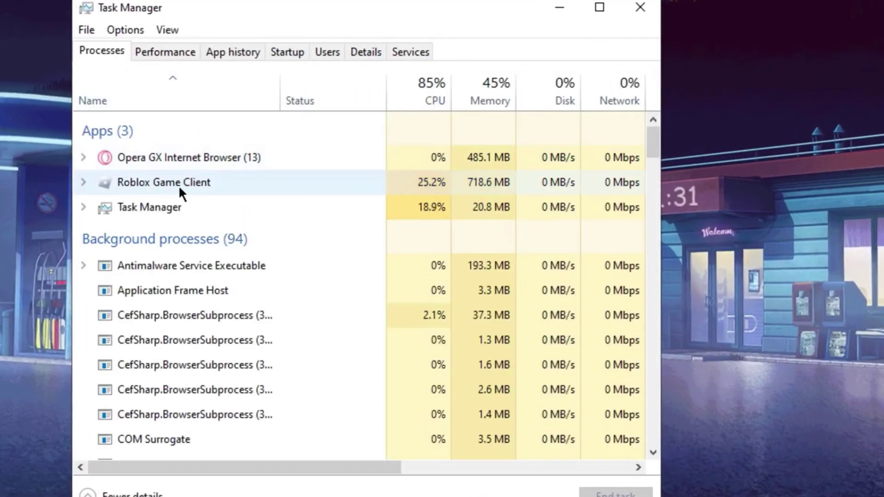
click(178, 184)
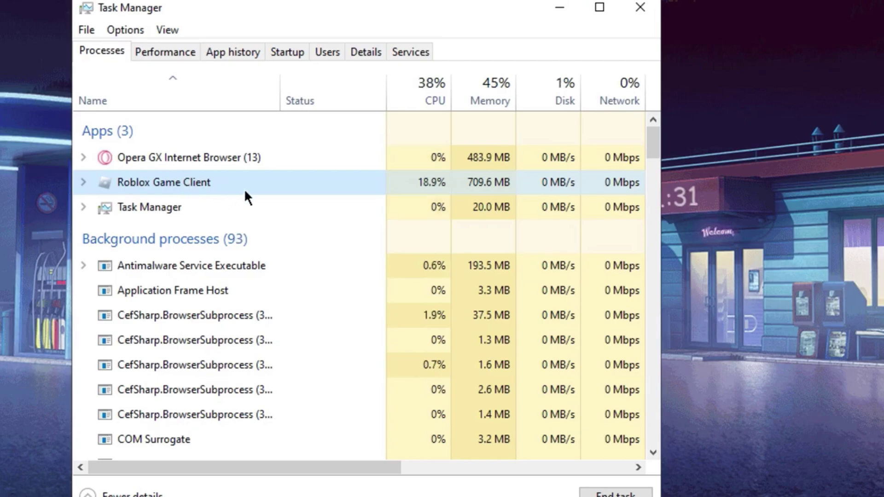
right_click(212, 185)
click(282, 366)
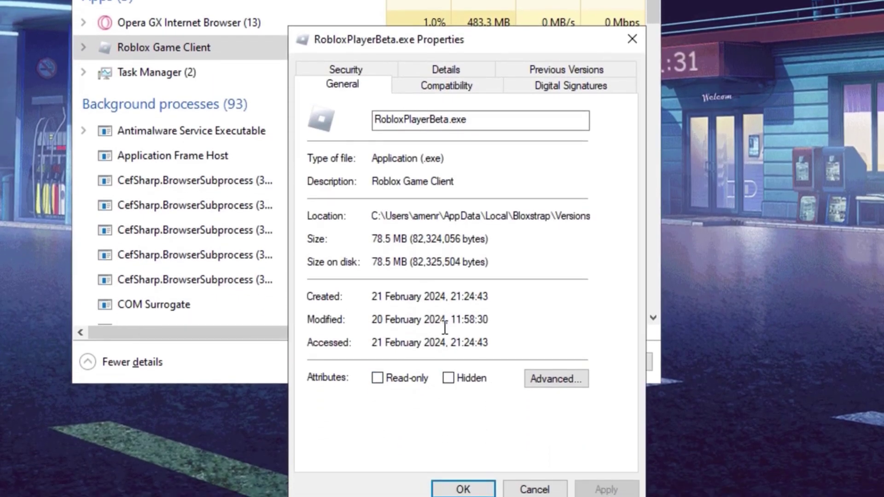
Step: Disable full-screen optimisations and override high DPI scaling for Roblox, then apply and close
click(463, 84)
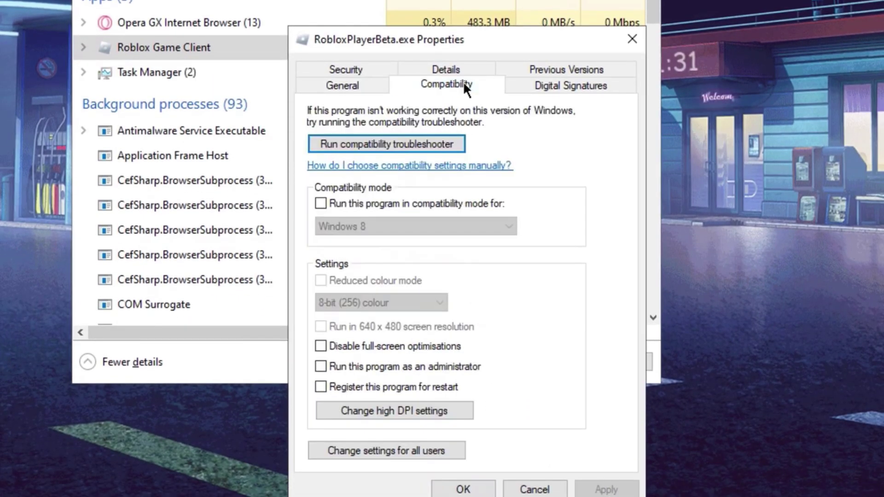
click(343, 348)
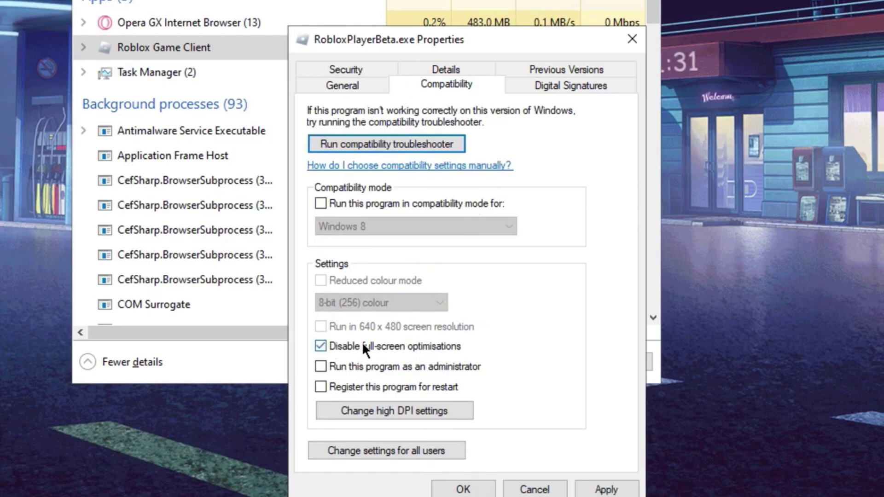
click(383, 410)
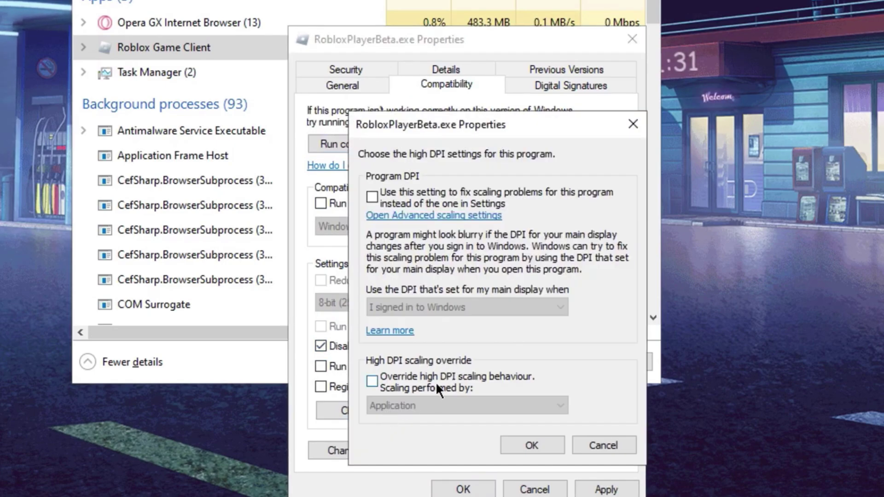
click(372, 380)
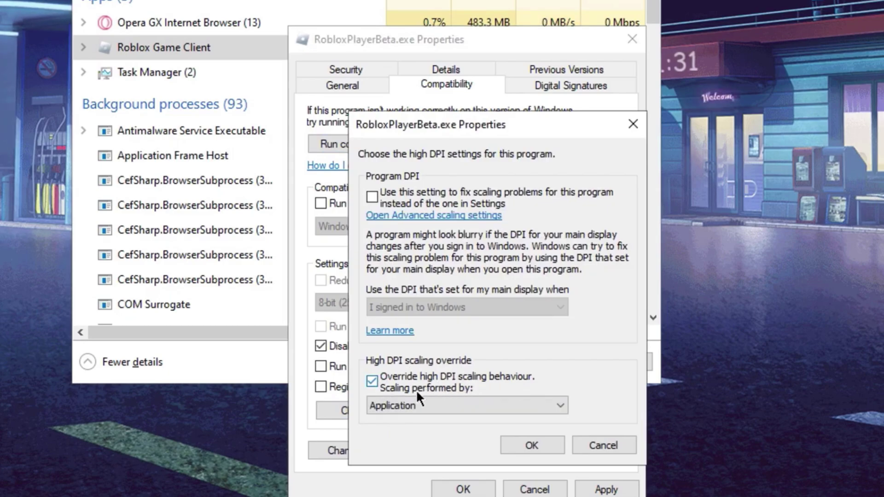
click(547, 448)
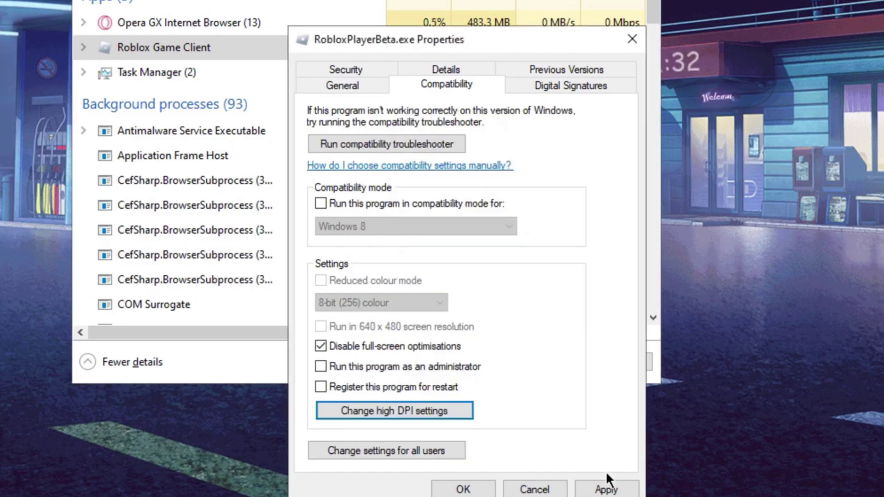
click(607, 489)
click(456, 488)
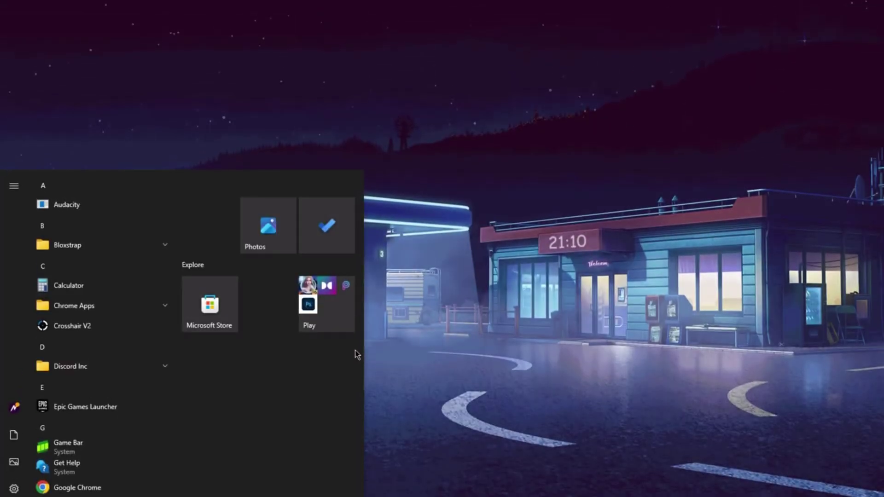
Step: Open Task Manager via a 'task manager' search and show its Startup apps list
text(ta)
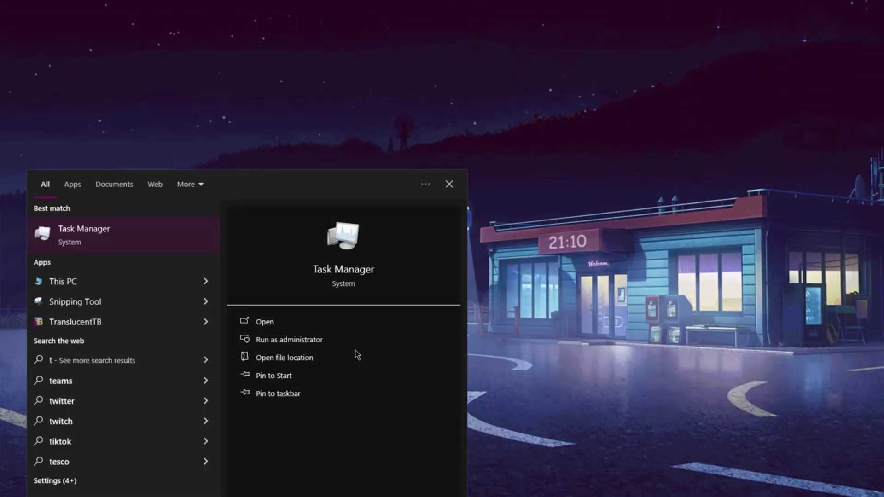
text(sk manager)
key(Return)
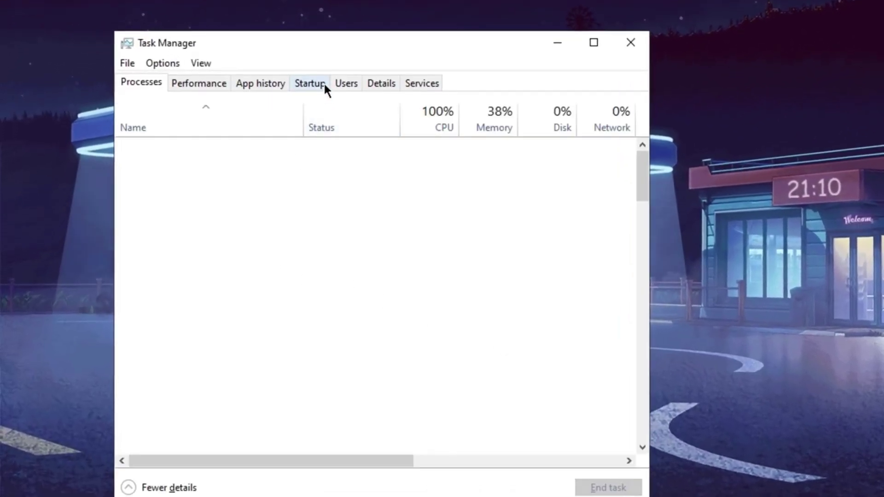
click(307, 84)
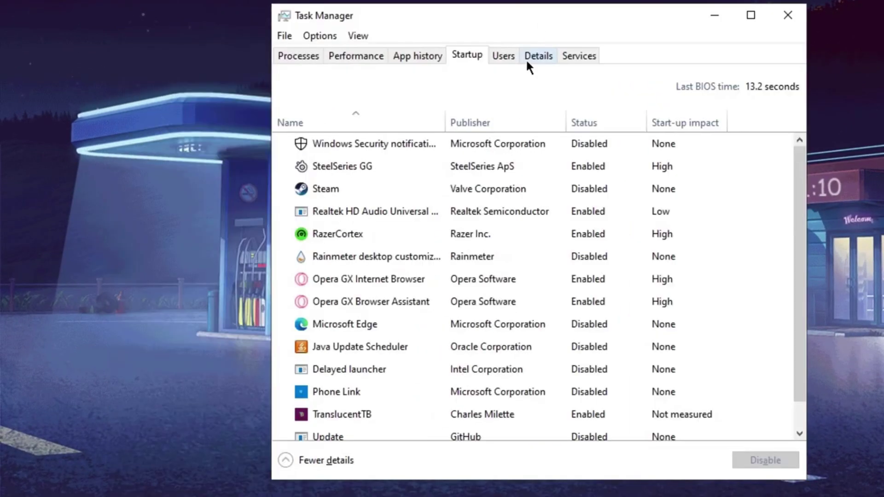
scroll(441, 227, down, 1)
scroll(600, 203, up, 1)
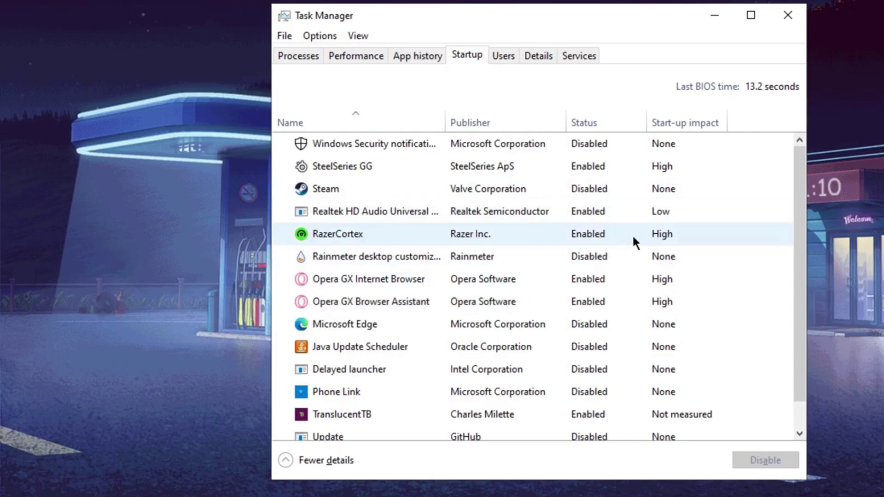
Step: Review the enabled startup entries Realtek HD Audio and RazerCortex
click(443, 212)
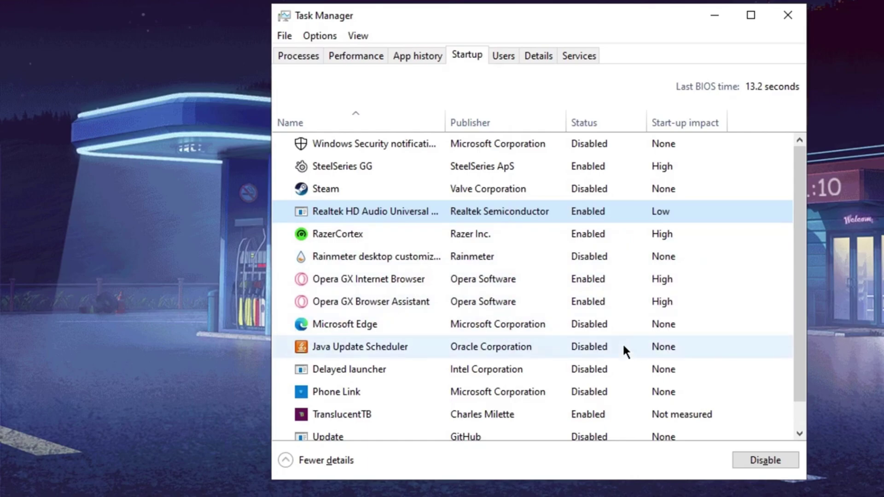
scroll(620, 348, down, 1)
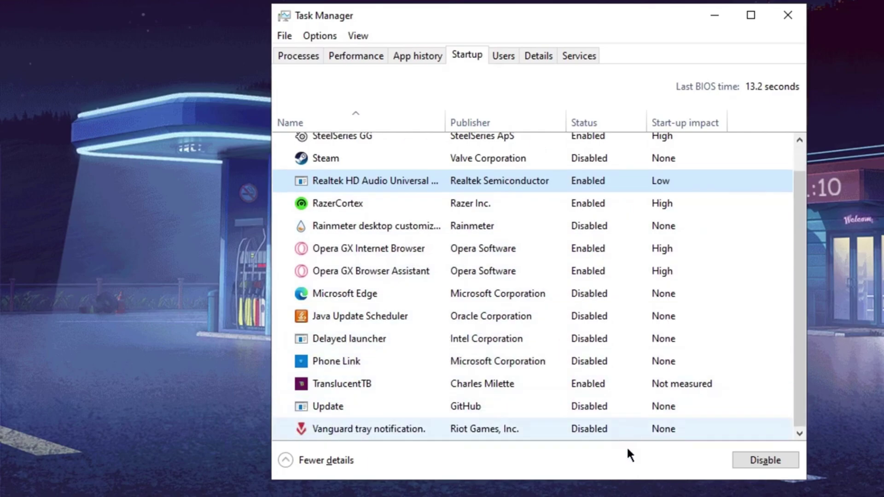
scroll(628, 404, up, 1)
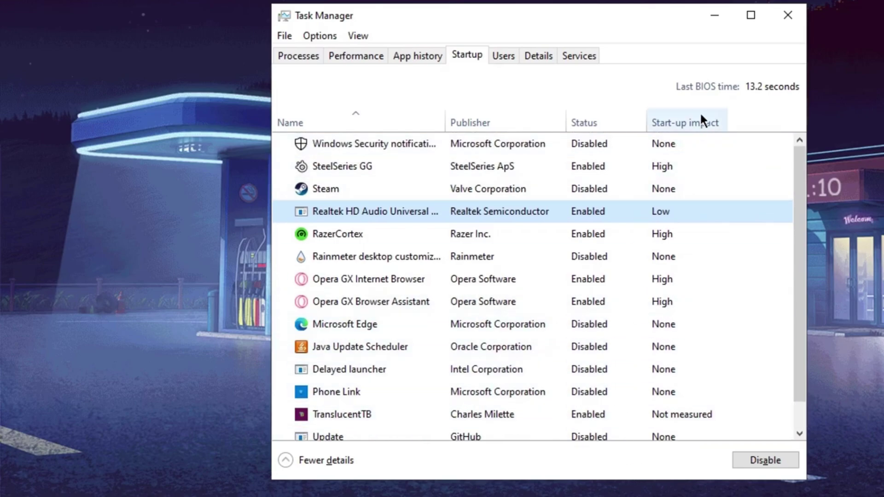
click(667, 236)
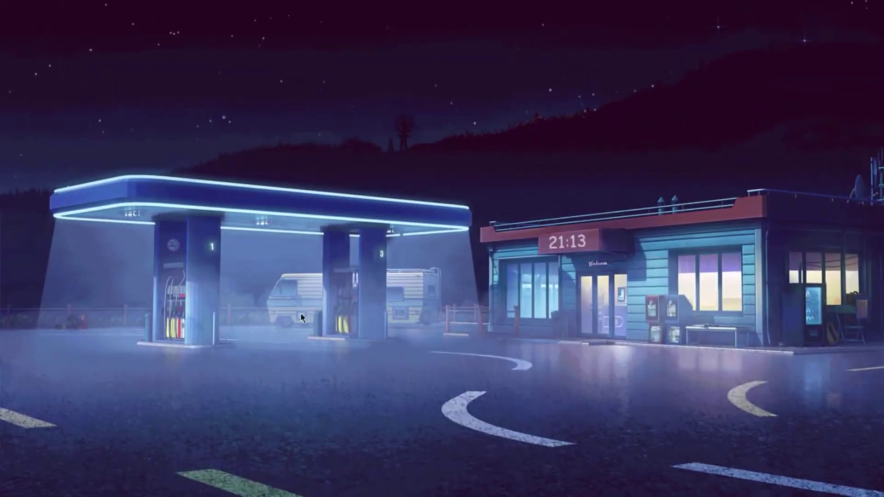
Step: Check the plan's minimum and maximum processor state are both 100% in advanced power settings
key(super)
text(edit po)
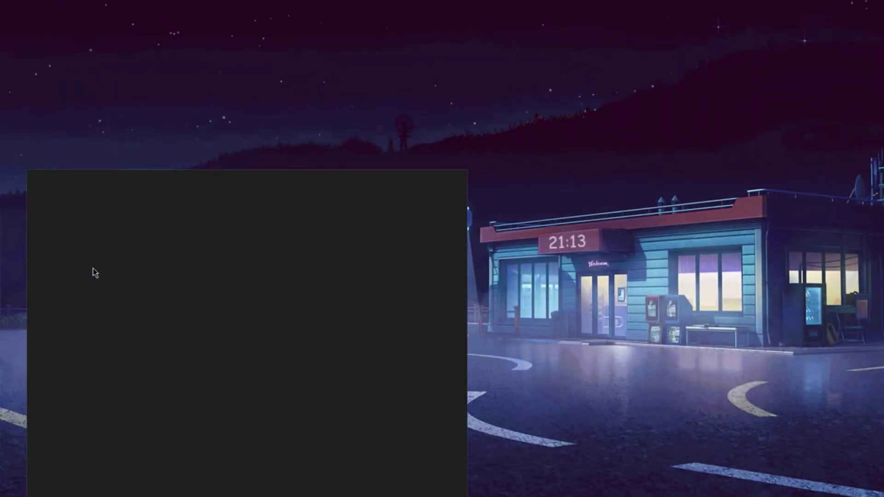
text(wer)
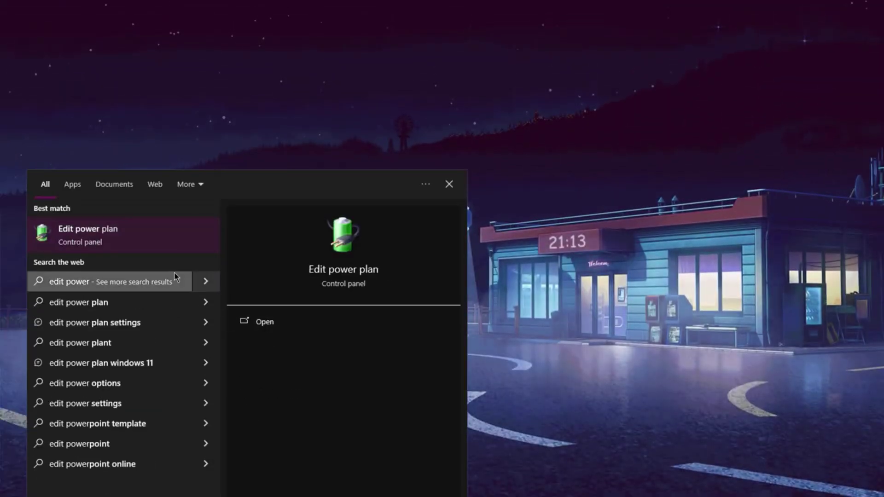
click(265, 322)
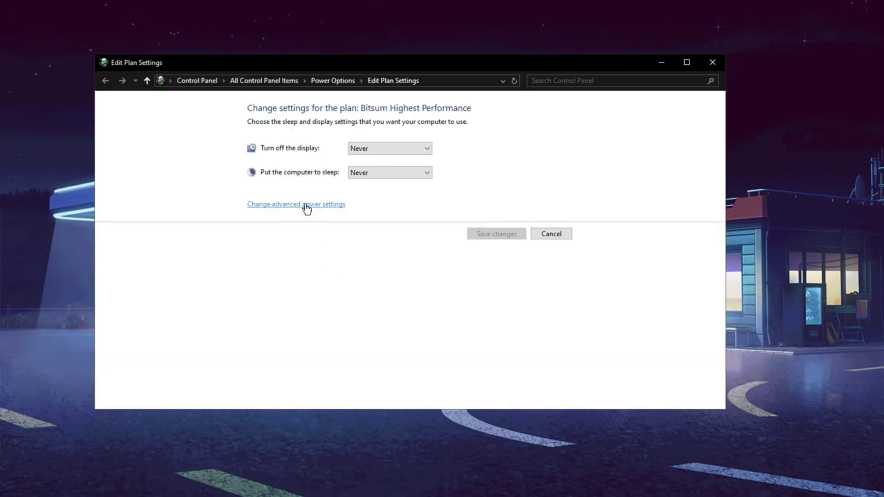
click(305, 206)
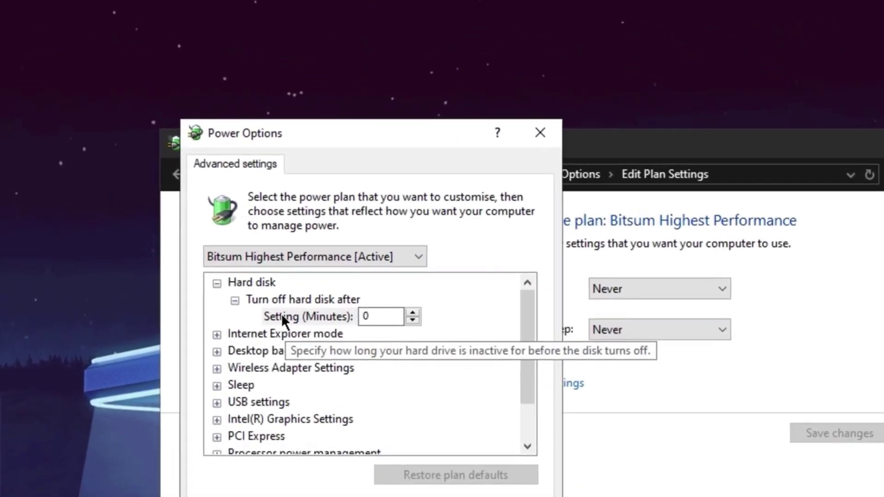
scroll(180, 198, down, 1)
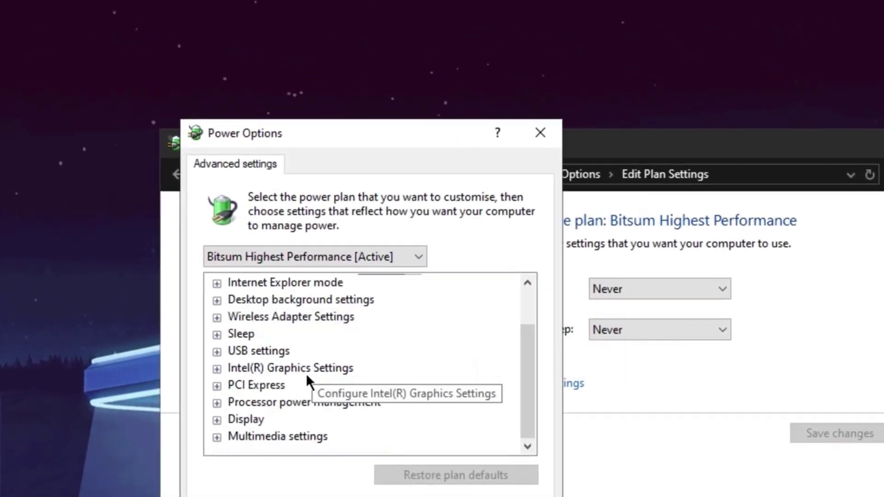
click(222, 399)
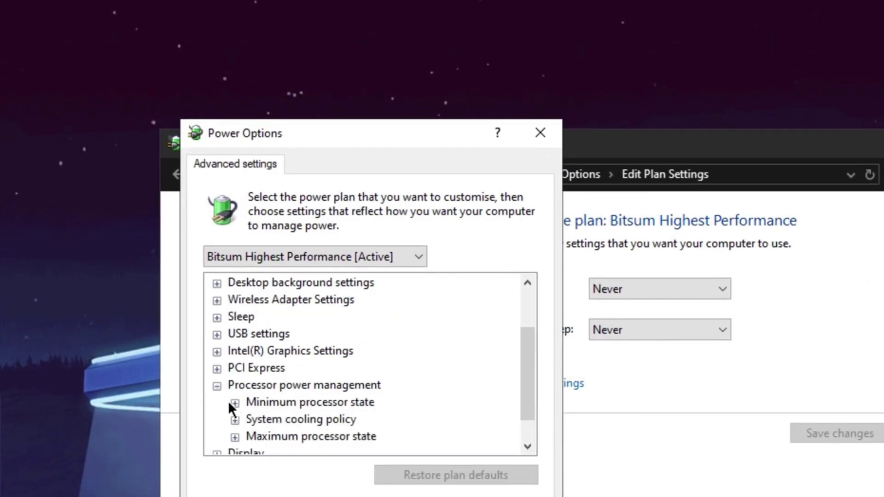
click(236, 402)
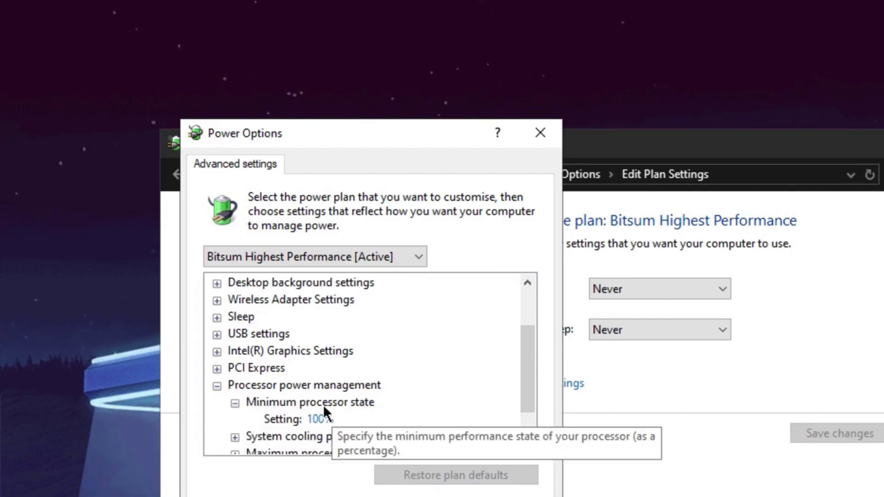
scroll(336, 408, down, 1)
double_click(329, 406)
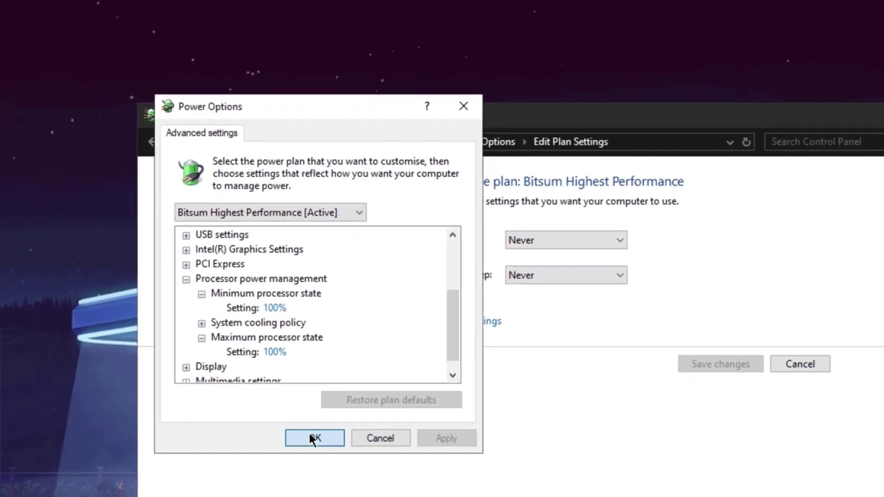
click(366, 496)
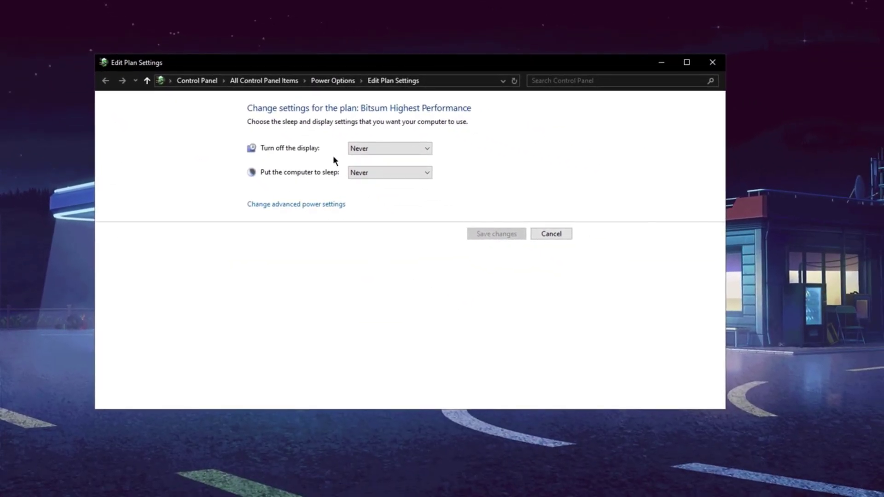
Step: Keep the display turn-off and computer sleep timeouts at Never
click(382, 148)
click(382, 148)
click(364, 175)
click(364, 175)
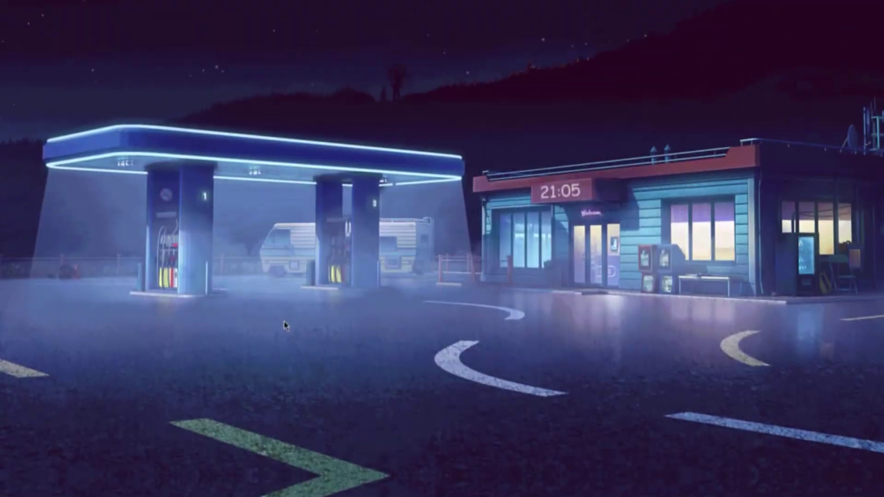
Step: Open the Game Mode settings page from a 'game mode' search, then go to Notifications
key(super)
text(game mod)
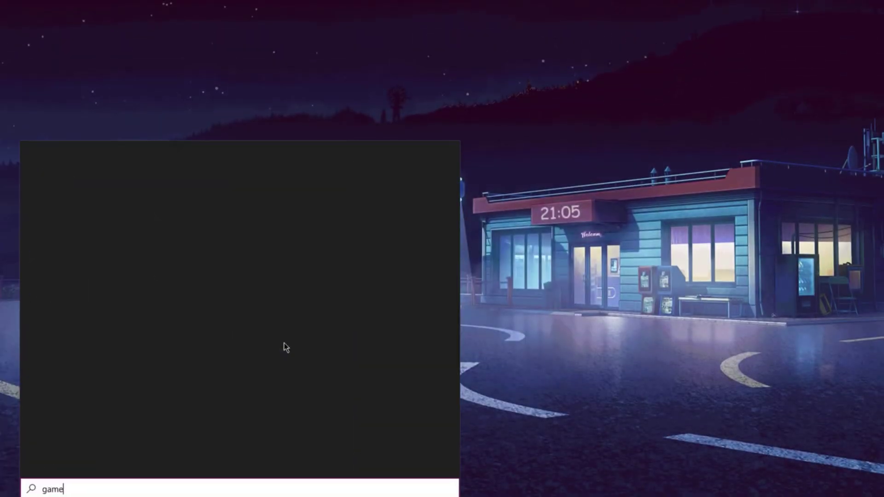
text(e)
key(Return)
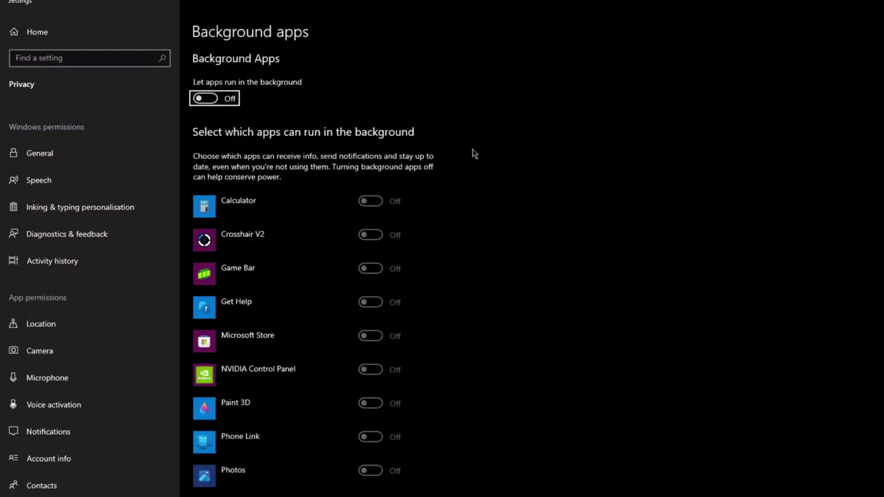
scroll(341, 167, down, 5)
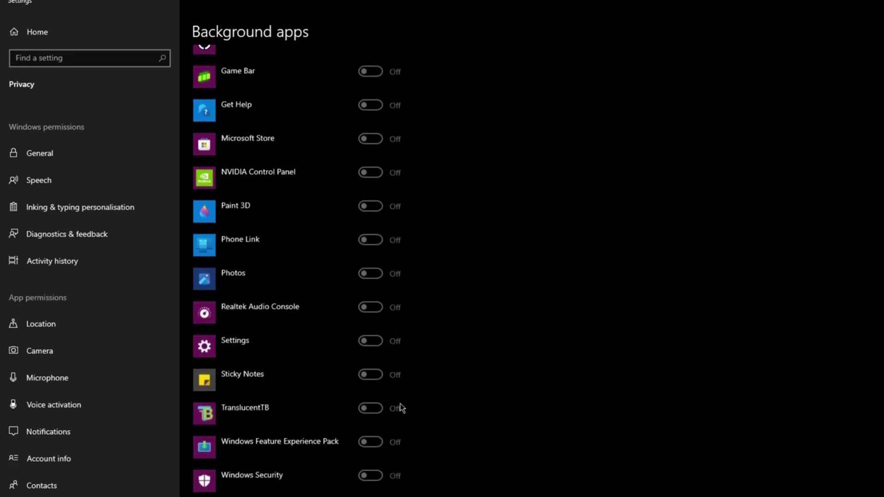
scroll(395, 195, up, 5)
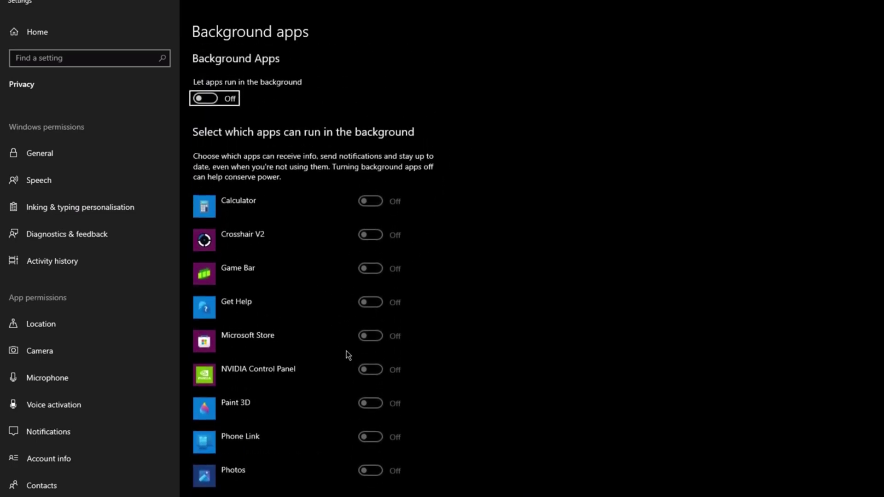
click(73, 431)
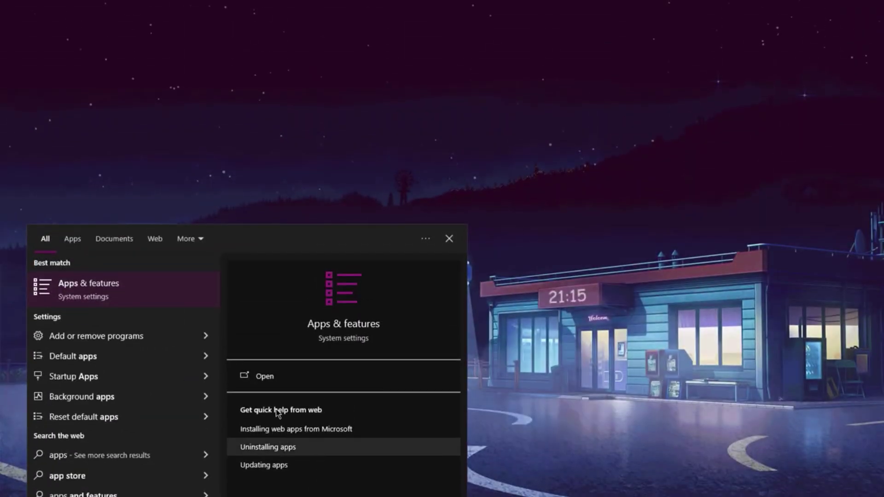
Step: Open Apps & features and scroll through the 67 installed apps, including Bloxstrap
click(279, 376)
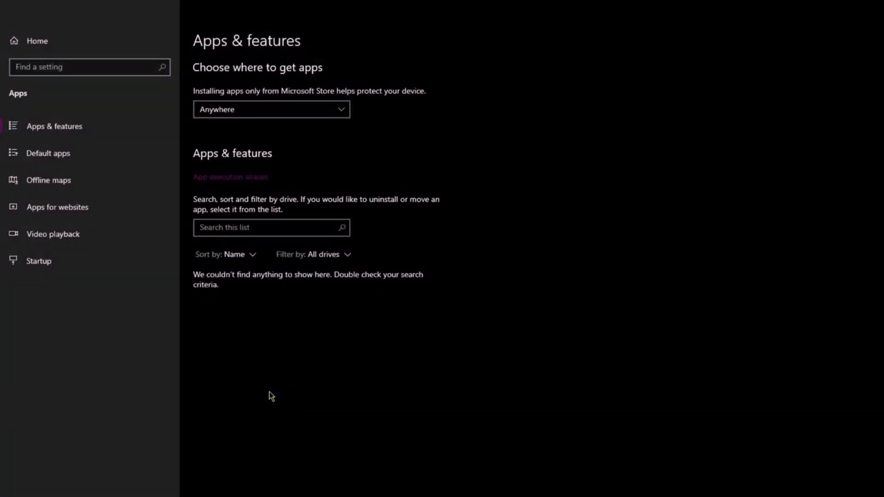
scroll(325, 314, down, 15)
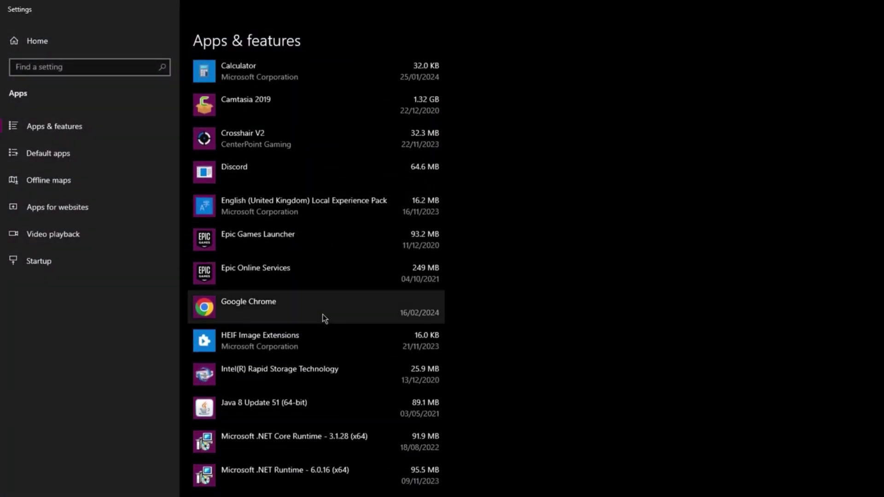
scroll(323, 314, up, 15)
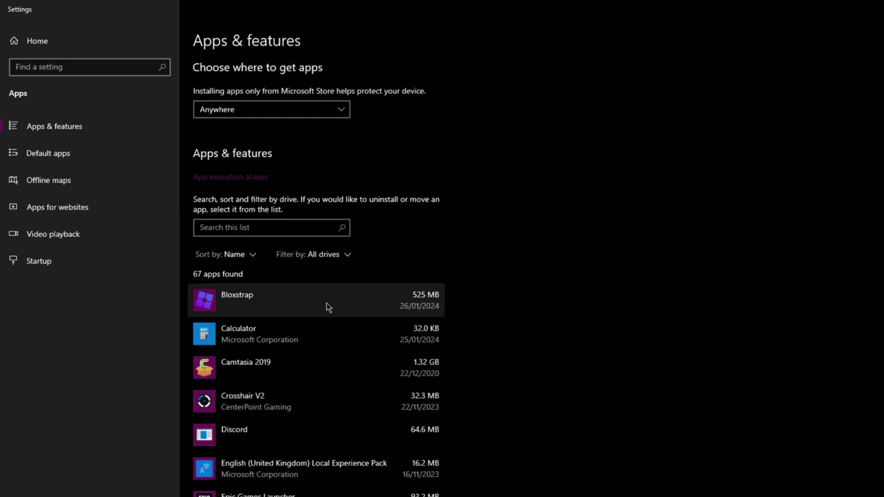
scroll(366, 346, down, 3)
scroll(389, 340, up, 3)
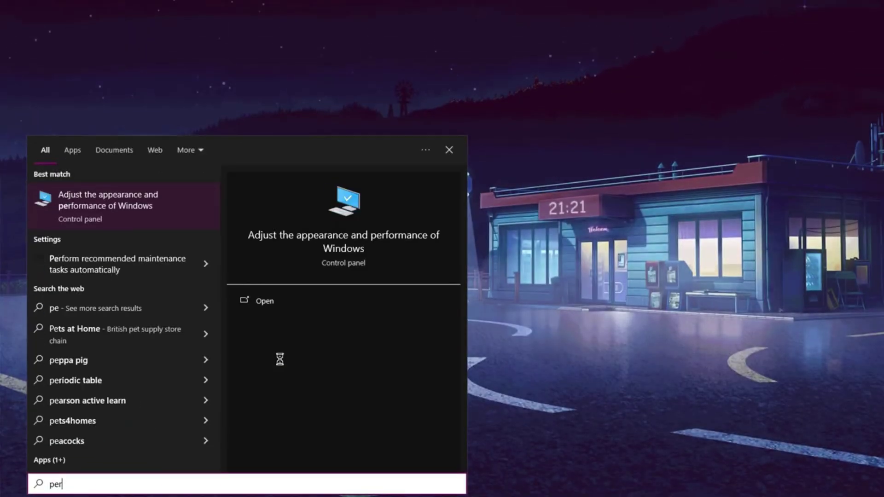
Step: Keep only smooth screen-font edges and thumbnails instead of icons as visual effects, and save
text(formance)
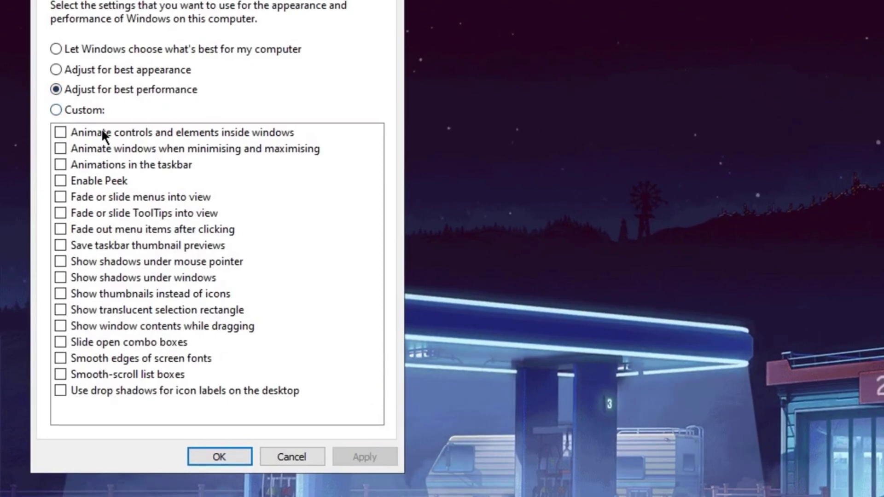
click(65, 357)
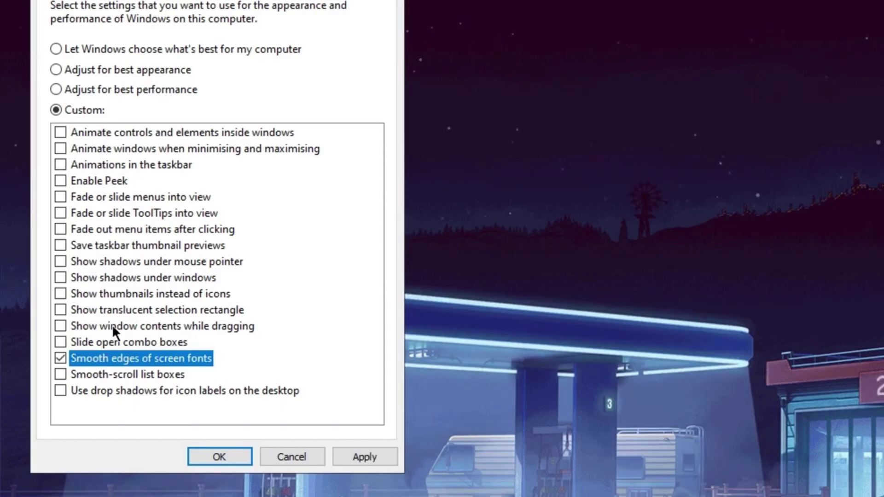
click(60, 294)
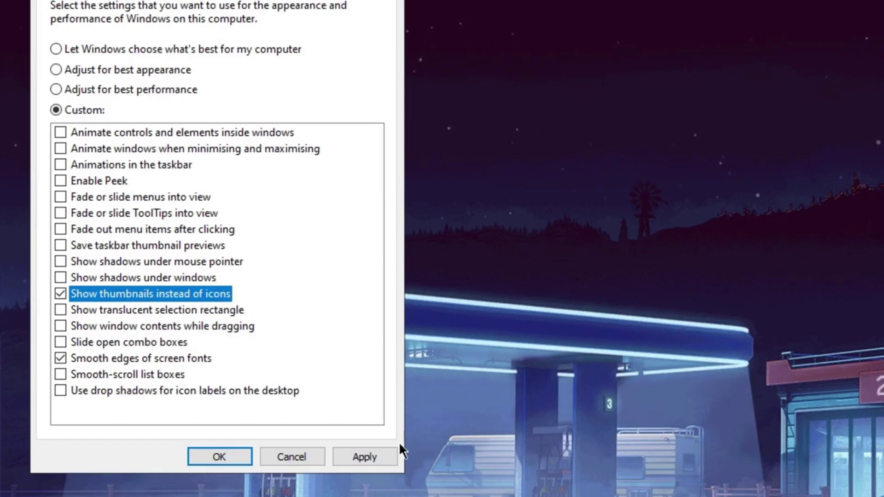
click(372, 456)
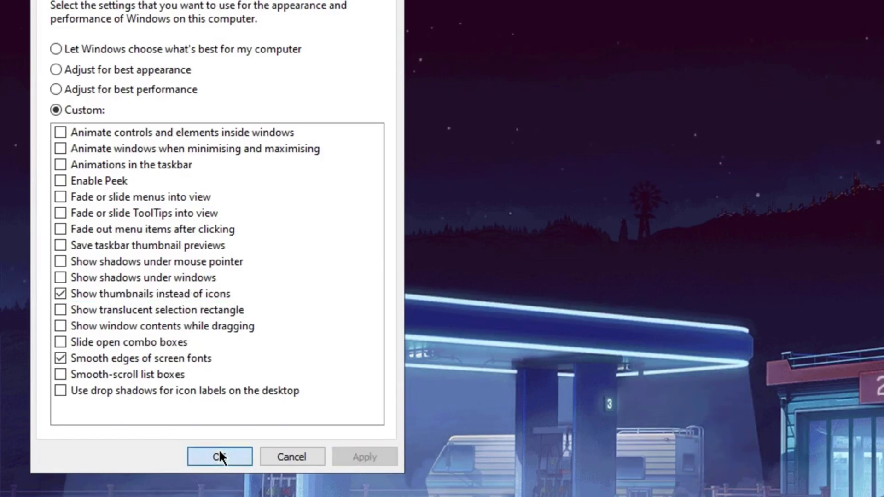
click(221, 454)
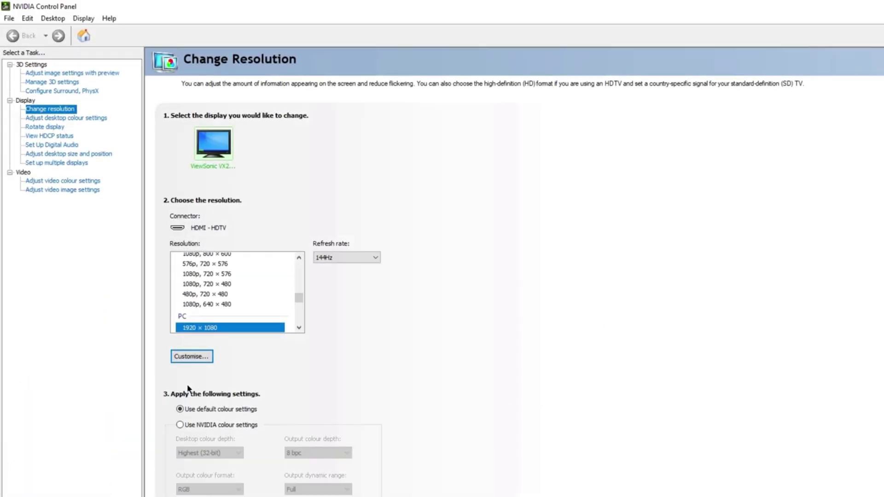
Step: Review the global 3D settings, including Threaded optimisation, then show Adjust desktop size and position
click(55, 83)
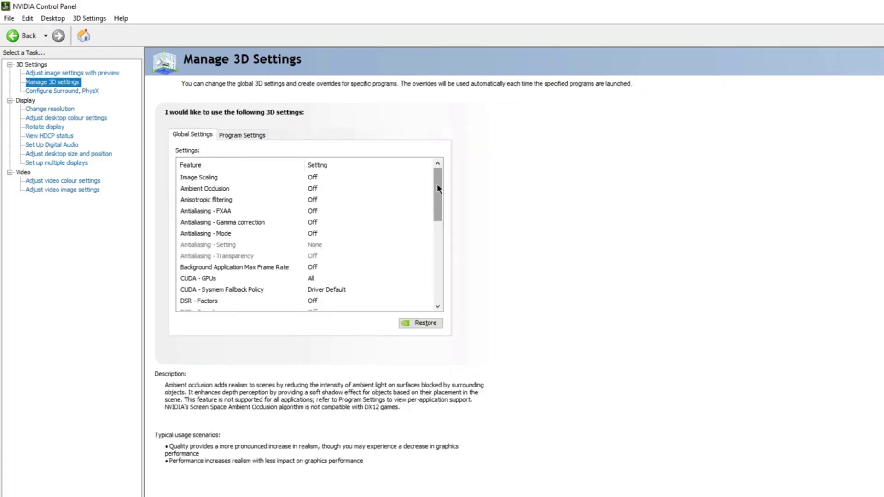
drag(437, 185, 431, 251)
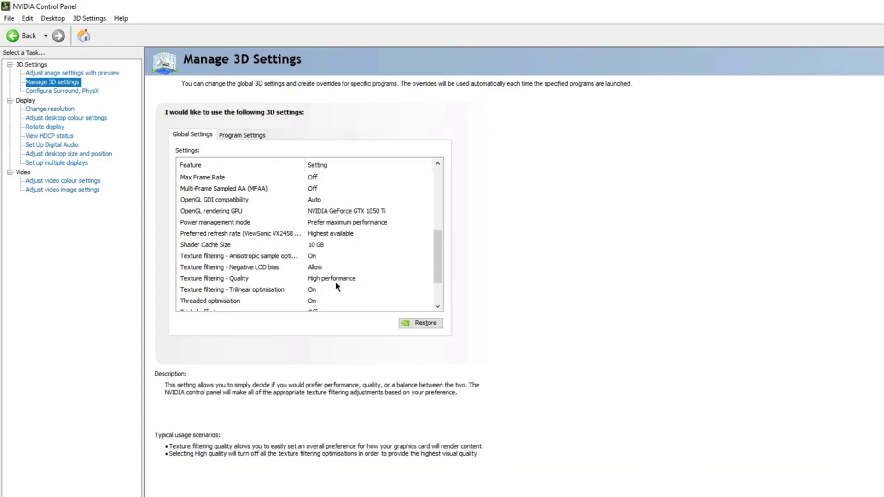
click(251, 300)
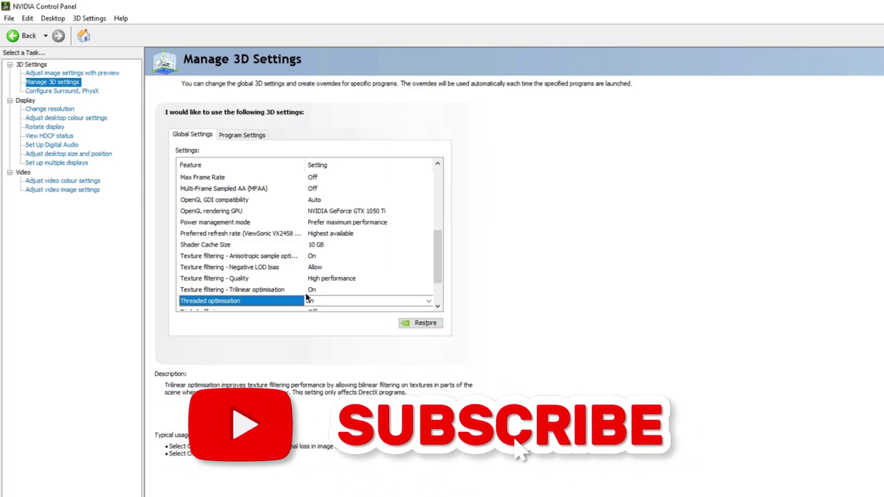
scroll(306, 293, down, 1)
scroll(306, 293, up, 1)
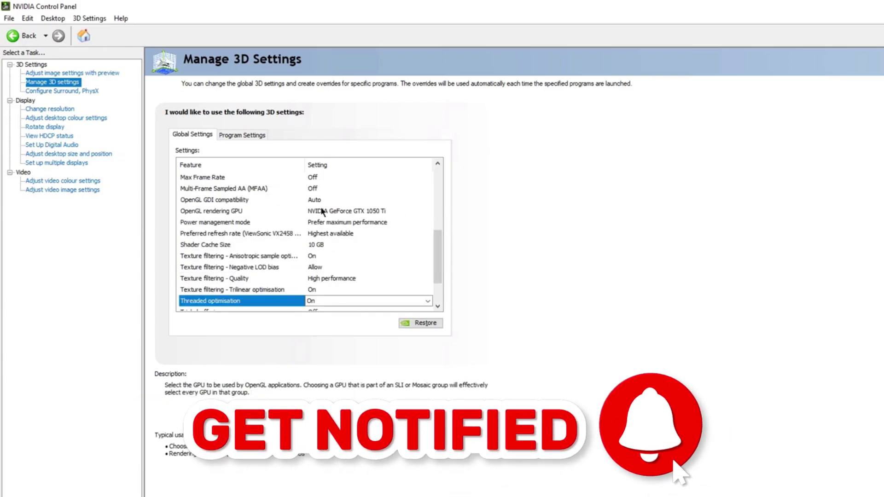
click(84, 155)
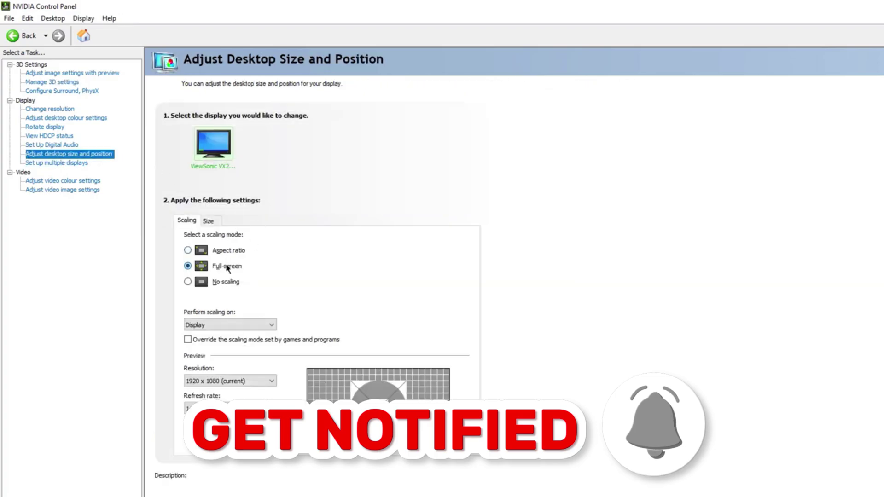